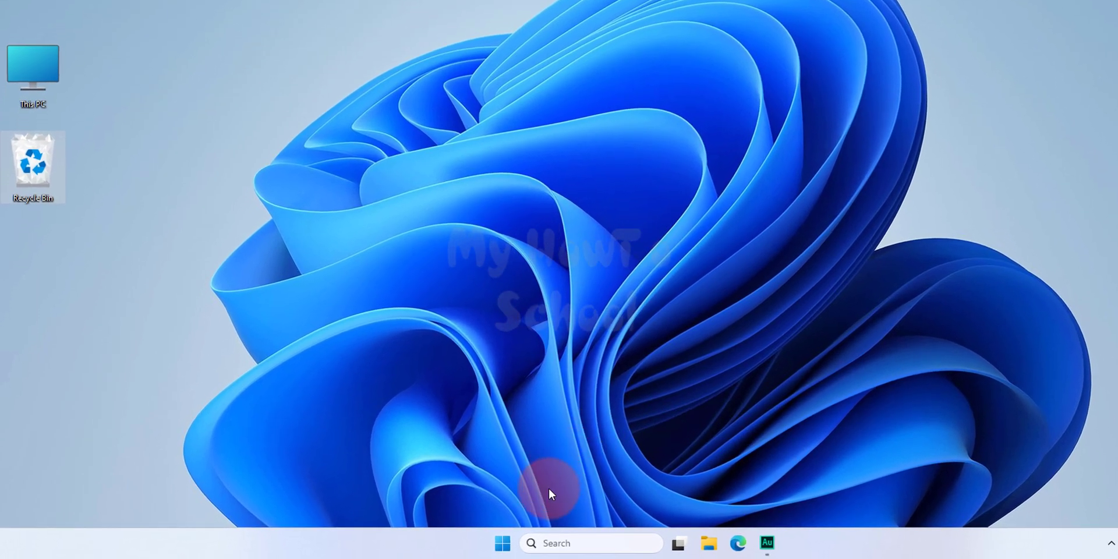
# - Open Command Prompt and run the command python to check whether Python is installed
pyautogui.click(502, 545)
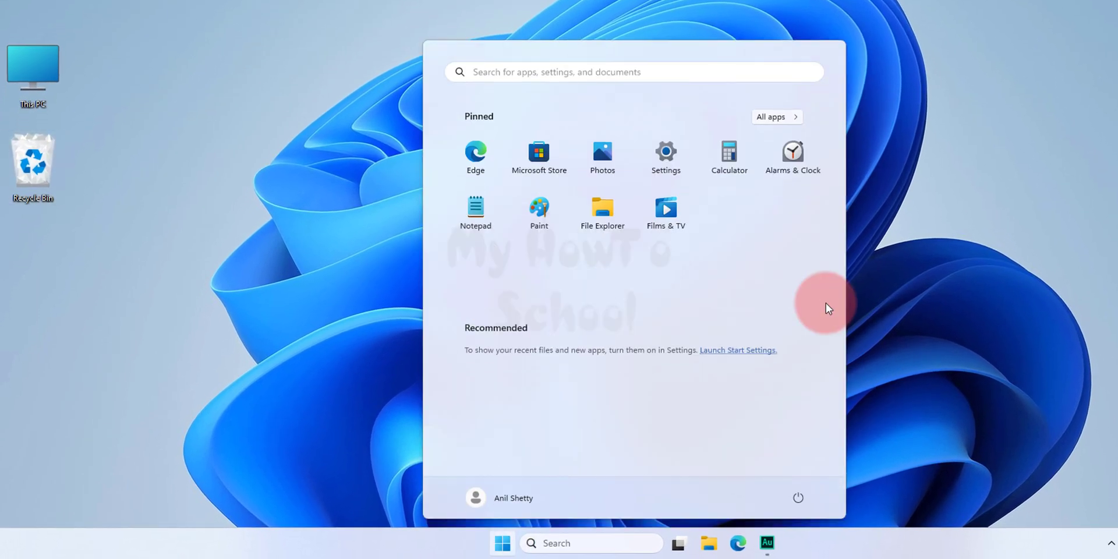
pyautogui.write('cmd')
pyautogui.press('Return')
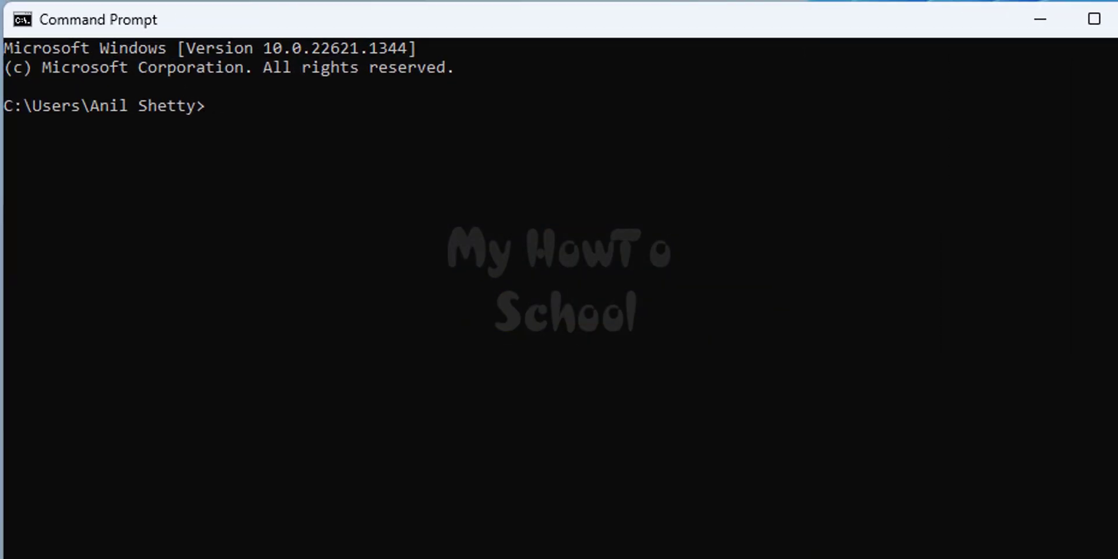
pyautogui.write('python')
pyautogui.press('Return')
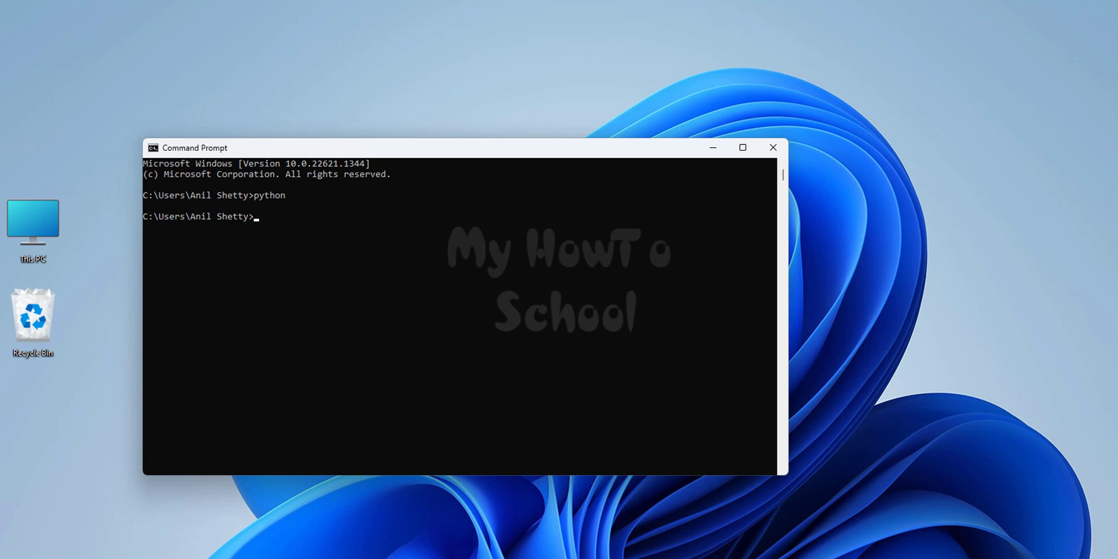
# - Check the Python version with python --version, and close Command Prompt
pyautogui.click(505, 348)
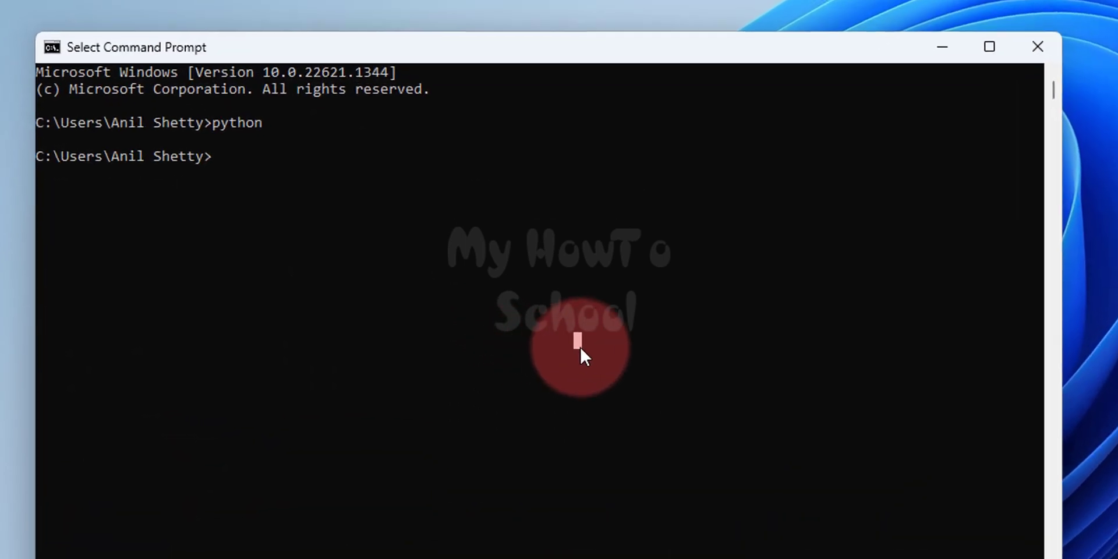
pyautogui.write('pyth')
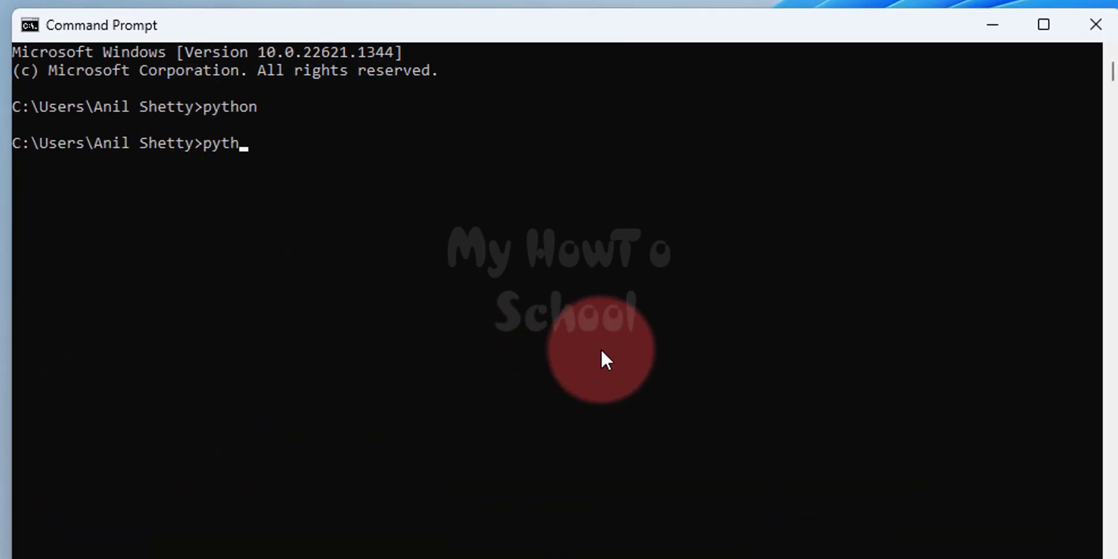
pyautogui.write('on --version')
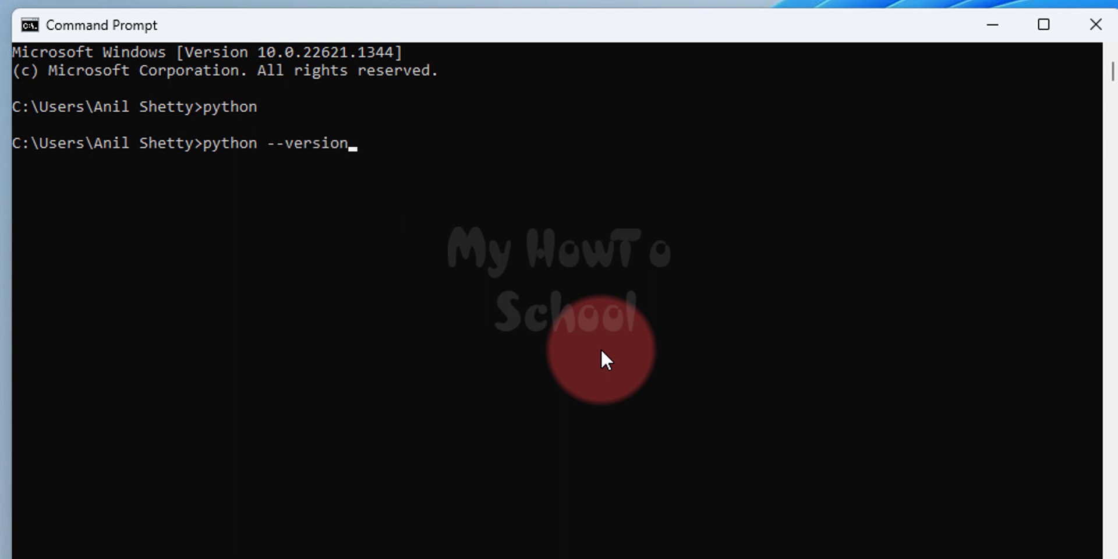
pyautogui.press('Return')
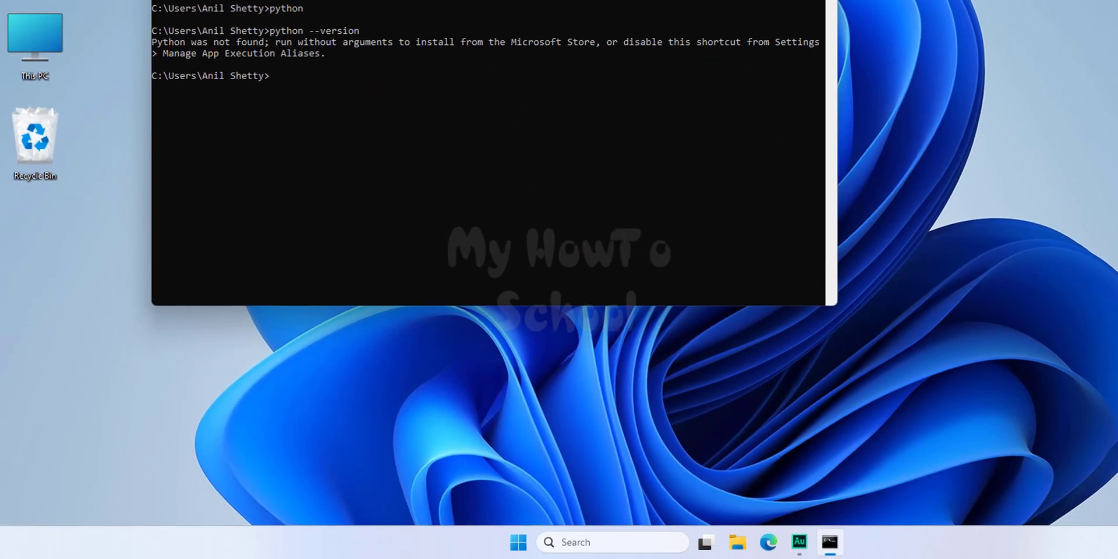
pyautogui.click(938, 2)
# - In the Windows app execution aliases settings, turn off the App Installer aliases python.exe and python3.exe, and close Settings
pyautogui.click(534, 542)
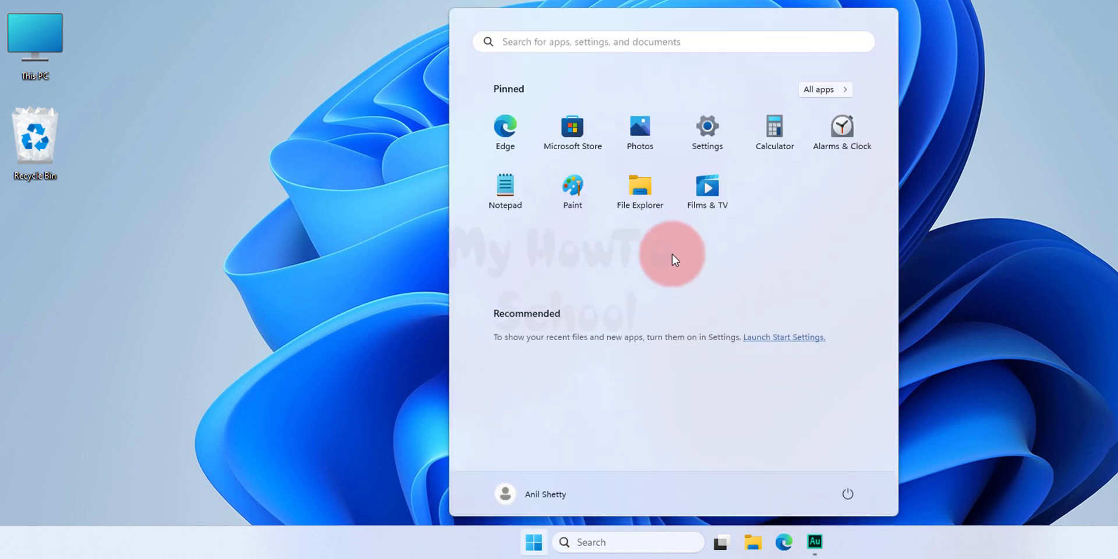
pyautogui.write('manage app execution aliases')
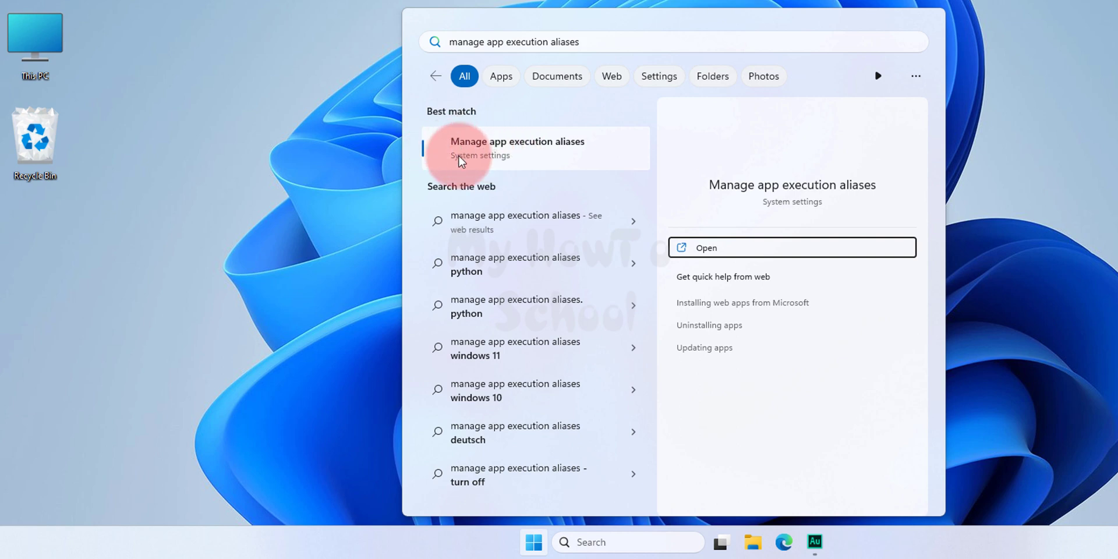
pyautogui.click(550, 146)
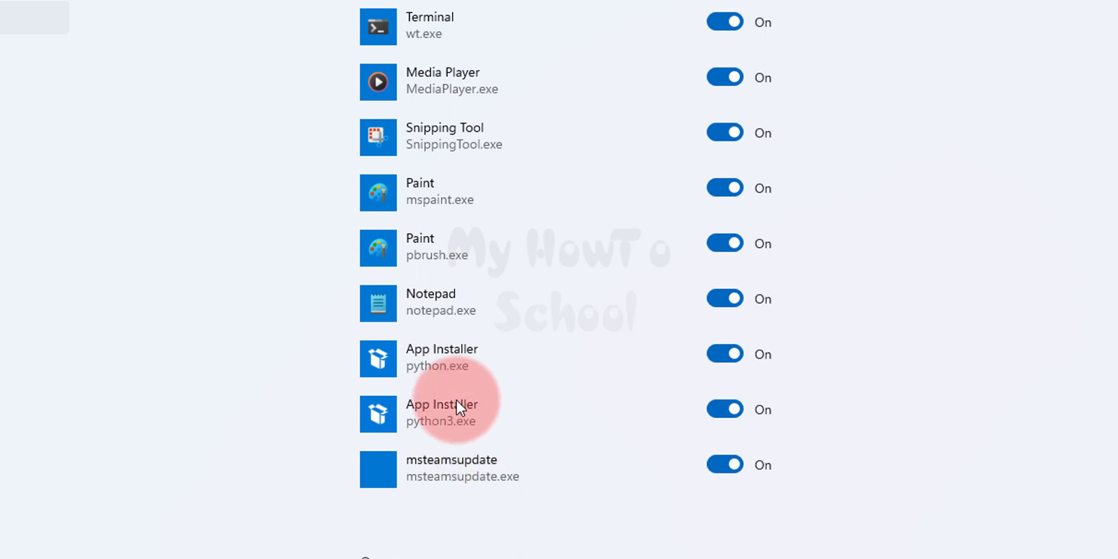
pyautogui.click(728, 356)
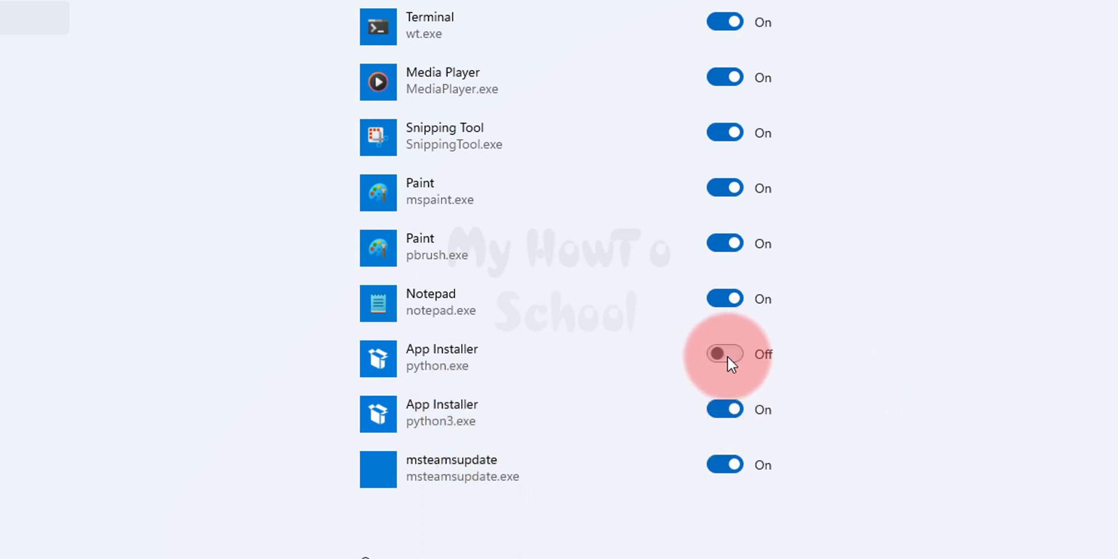
pyautogui.click(722, 411)
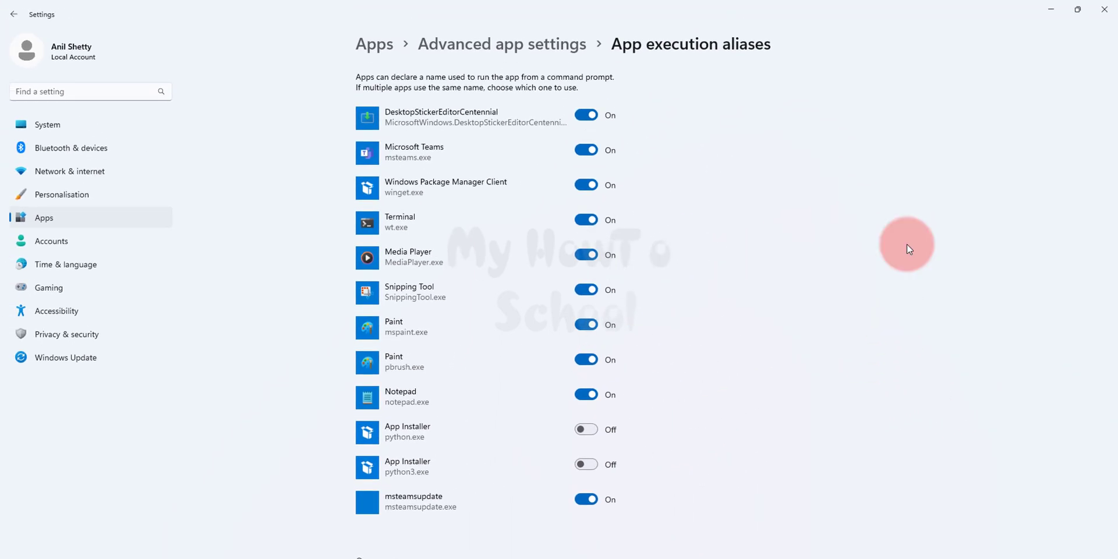
pyautogui.click(1104, 10)
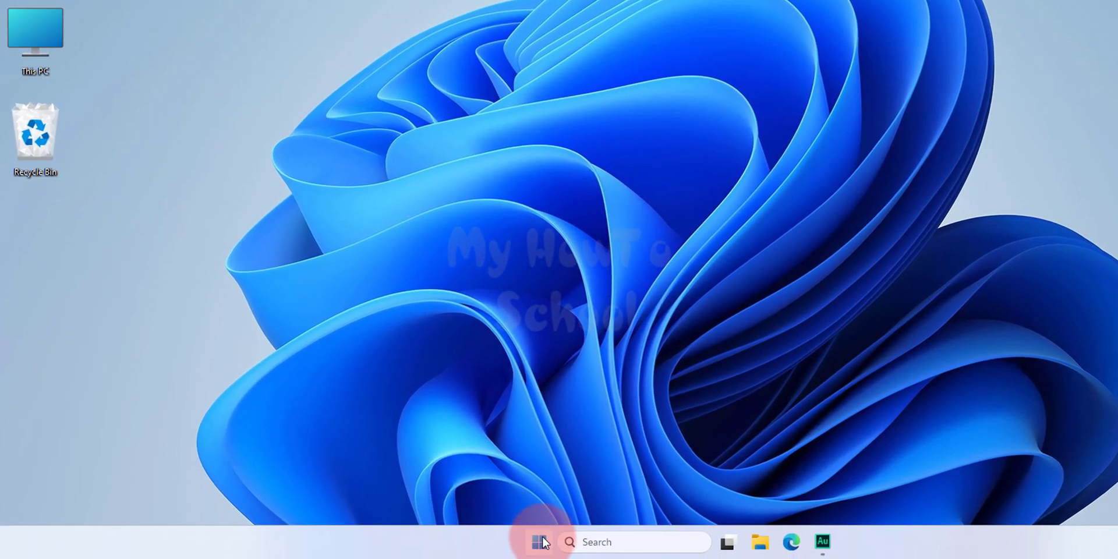
# - Run python again in a new Command Prompt window to recheck the command, and close the window
pyautogui.click(540, 542)
pyautogui.write('cmd')
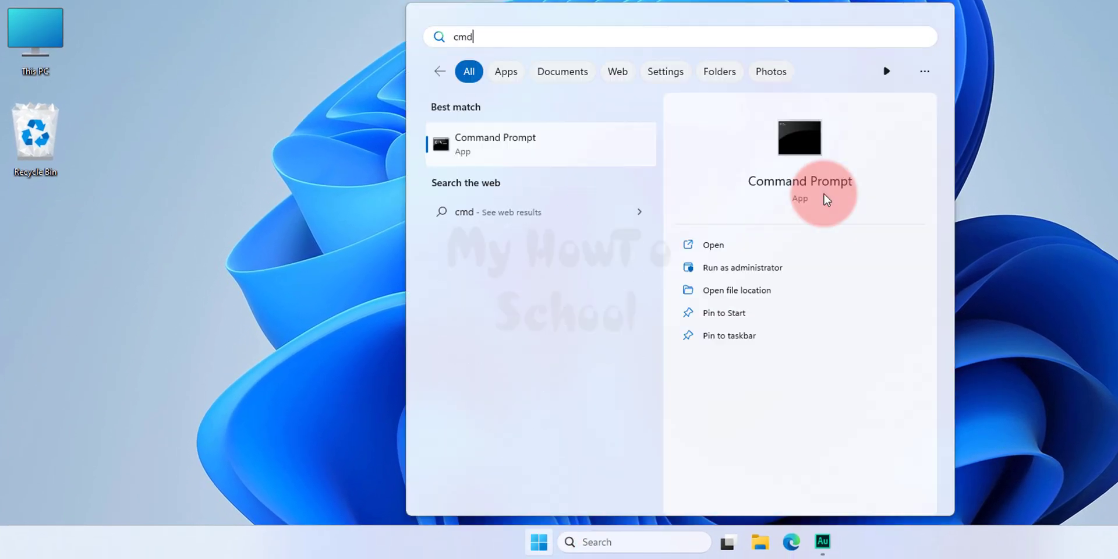
pyautogui.press('Return')
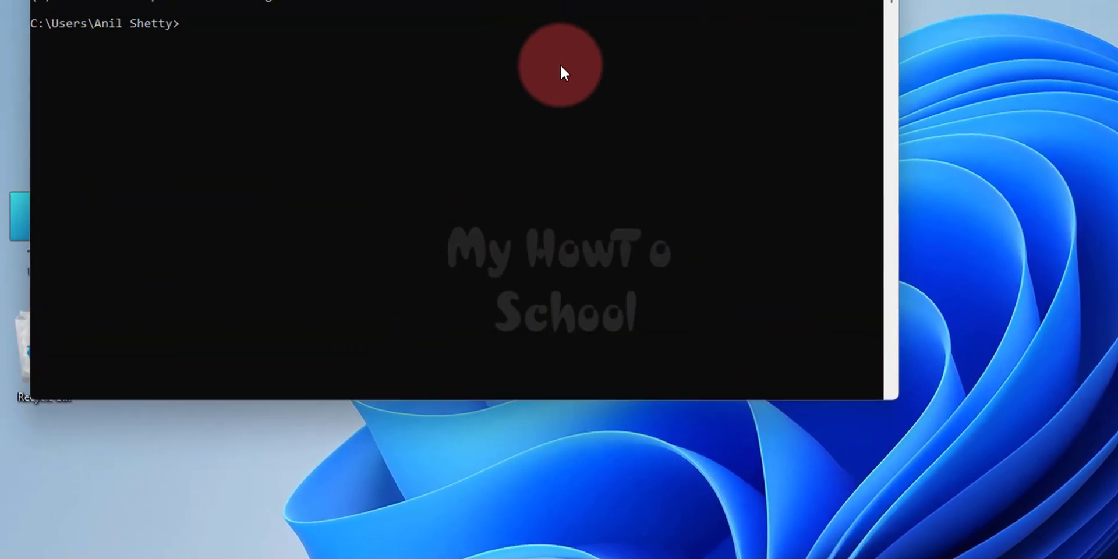
pyautogui.click(621, 217)
pyautogui.write('python')
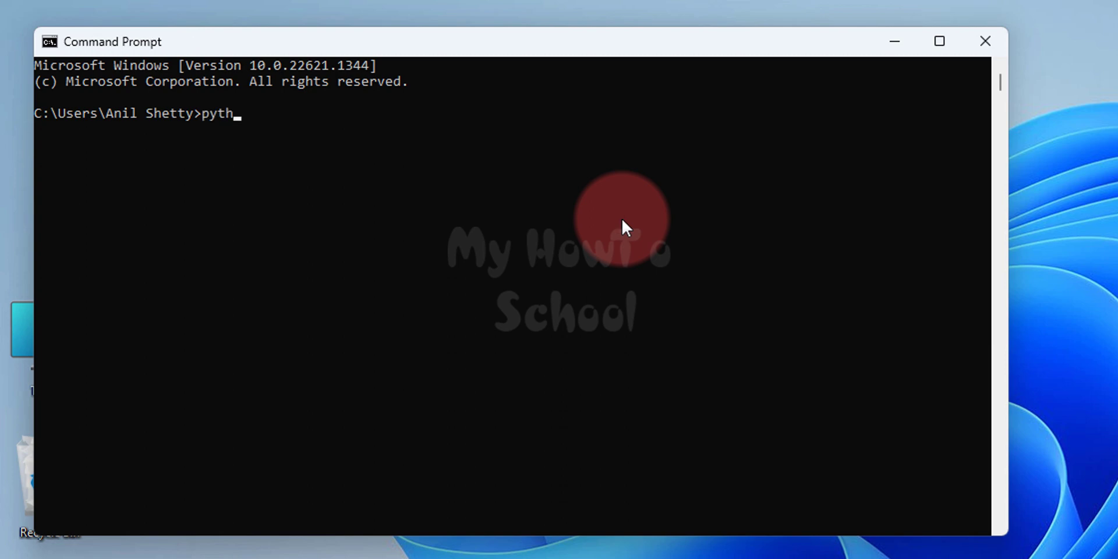
pyautogui.press('Return')
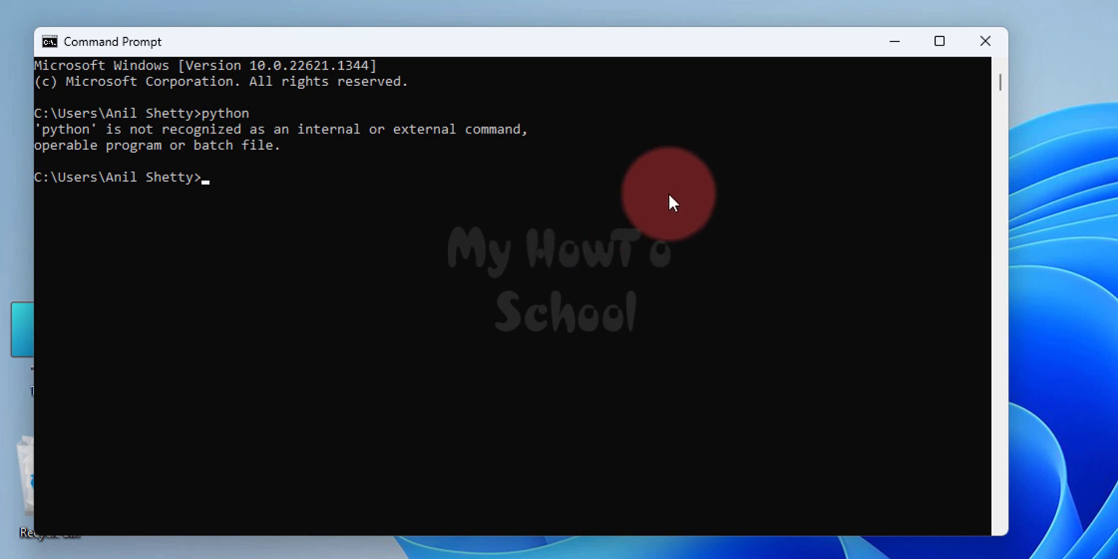
pyautogui.click(1003, 37)
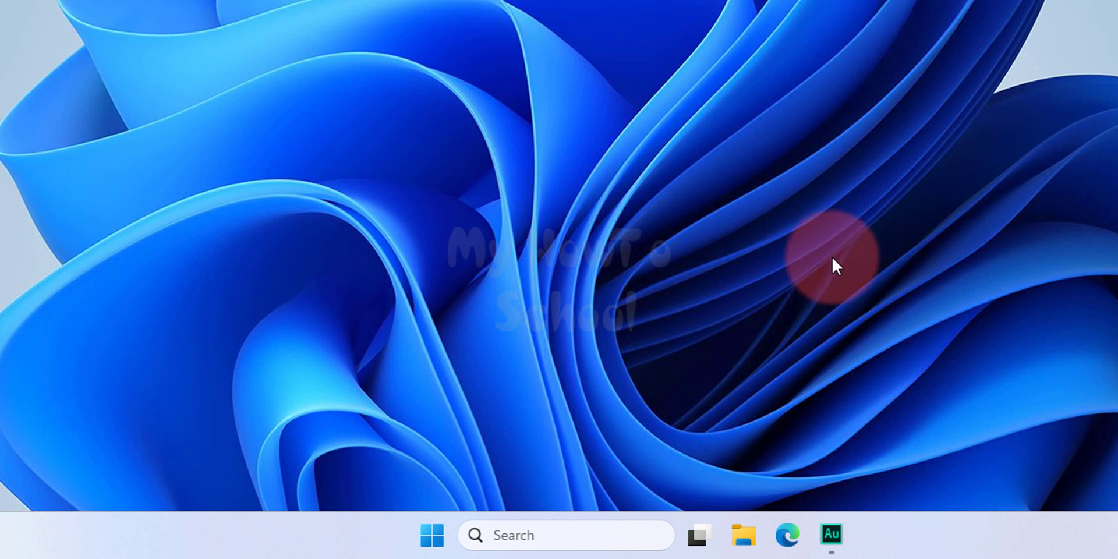
# - Switch to Microsoft Edge, go to python.org and download the Python 3.11.2 64-bit Windows installer
pyautogui.click(788, 535)
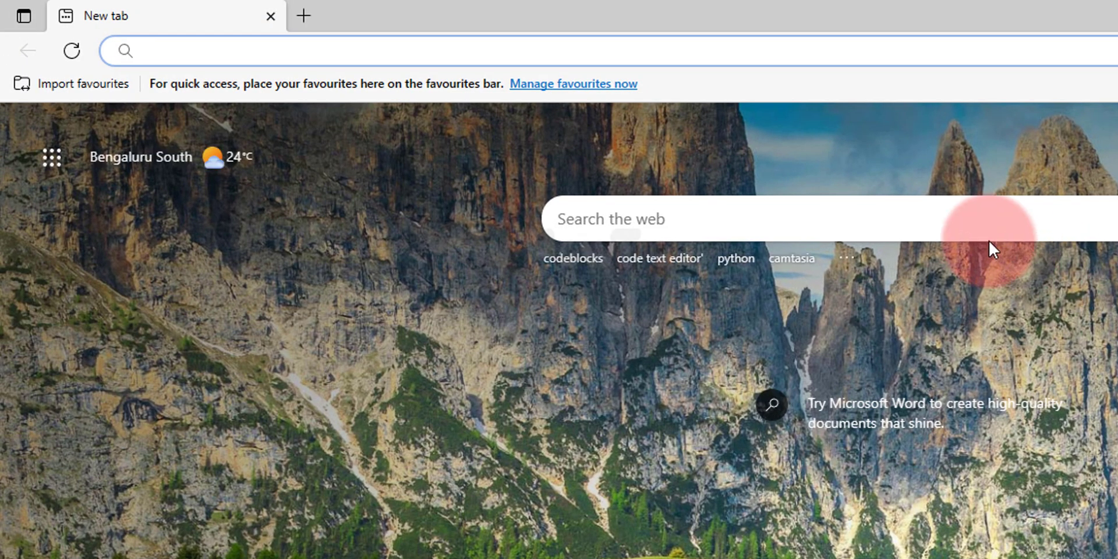
pyautogui.write('python')
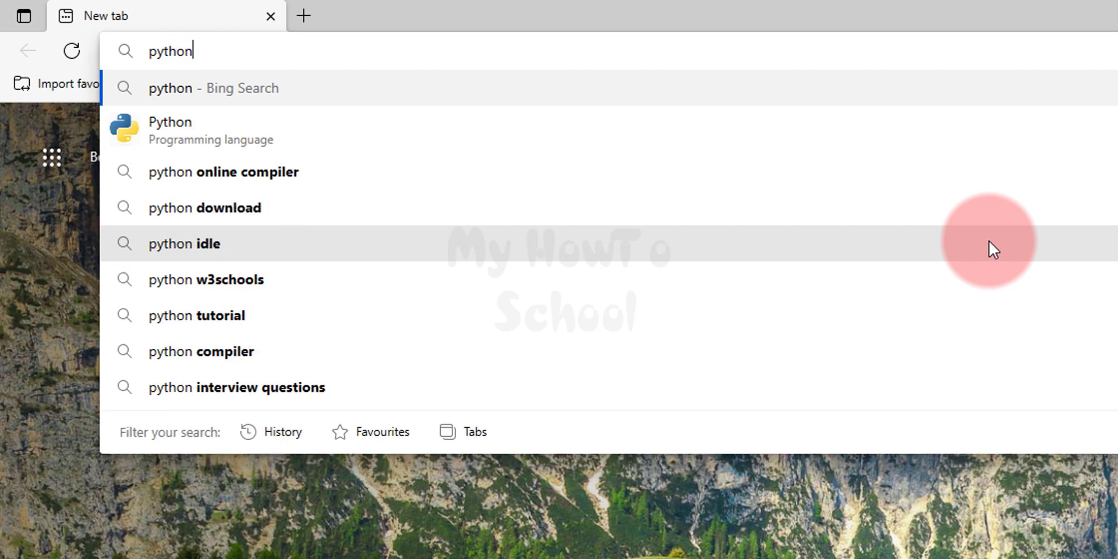
pyautogui.write('.org')
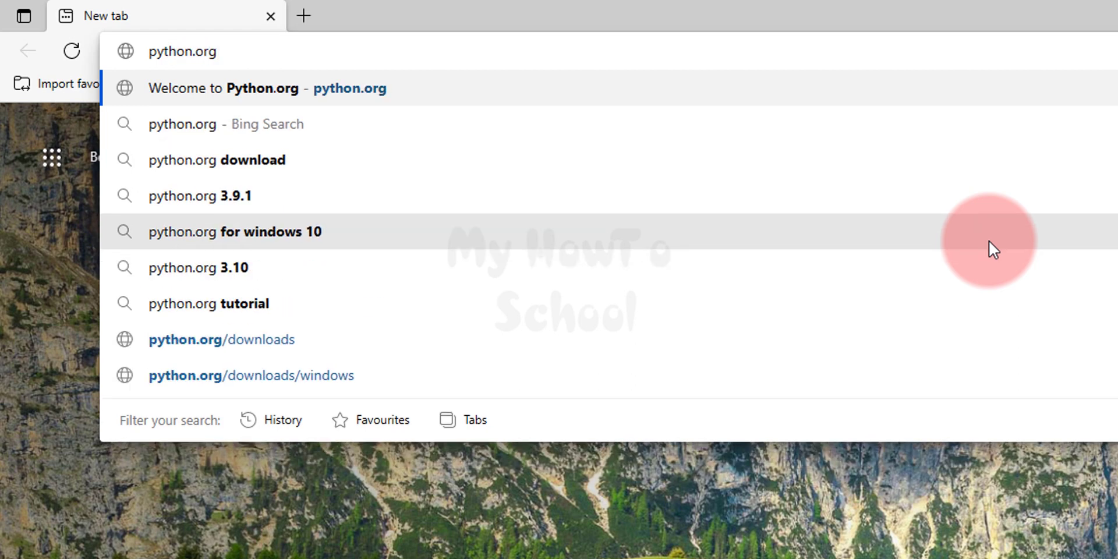
pyautogui.press('Return')
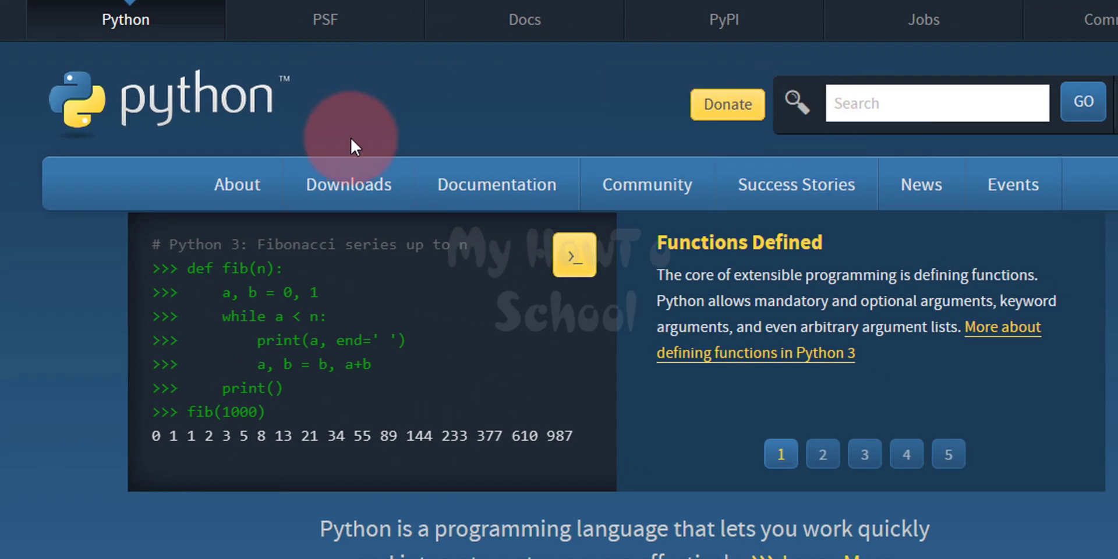
pyautogui.moveTo(350, 175)
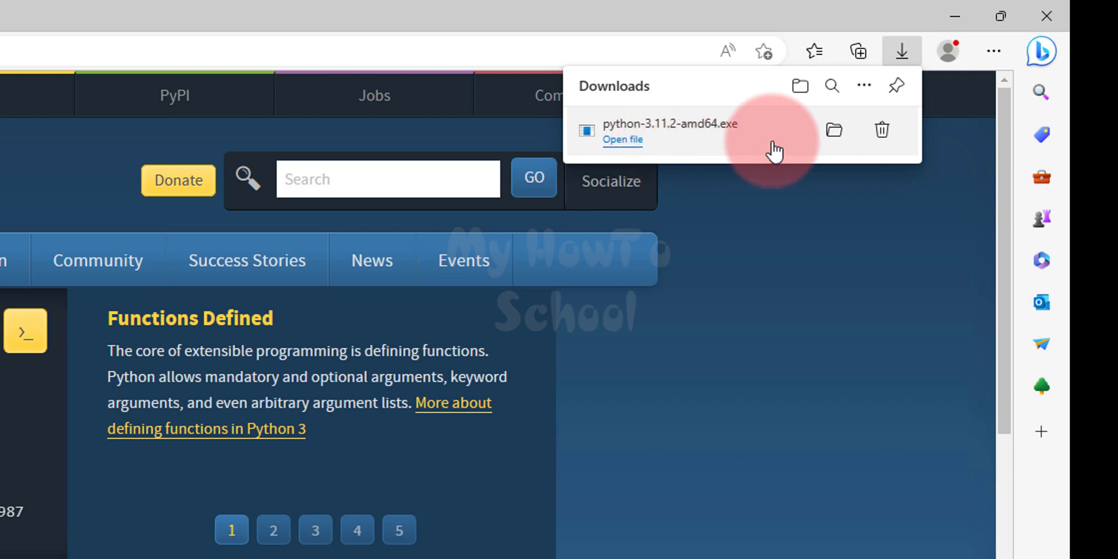
# - Run python-3.11.2-amd64 from the Downloads folder, install Python with default settings and python.exe added to PATH, and close setup, the folder and the browser
pyautogui.click(834, 138)
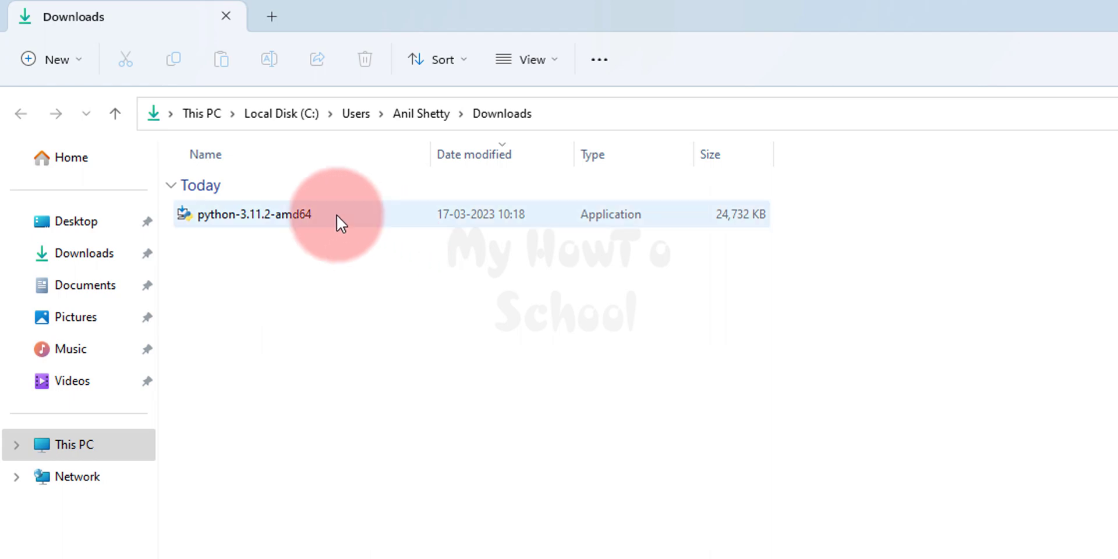
pyautogui.doubleClick(405, 217)
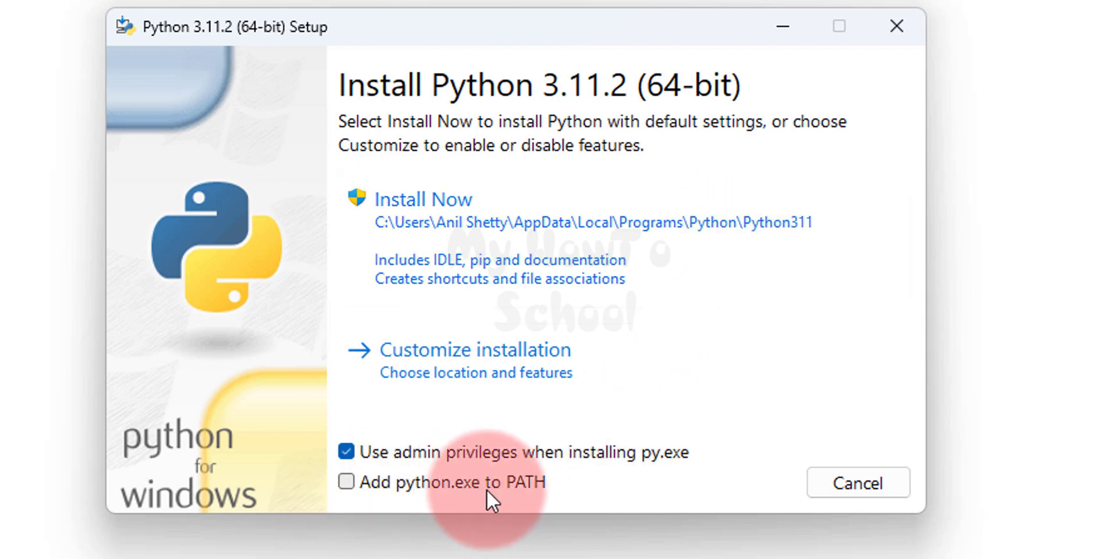
pyautogui.click(347, 488)
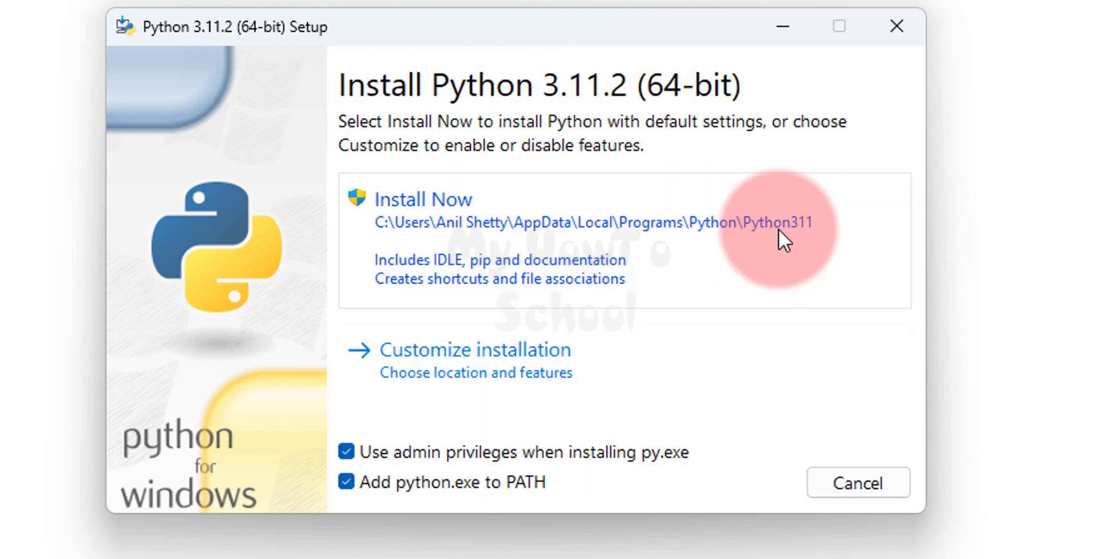
pyautogui.click(783, 239)
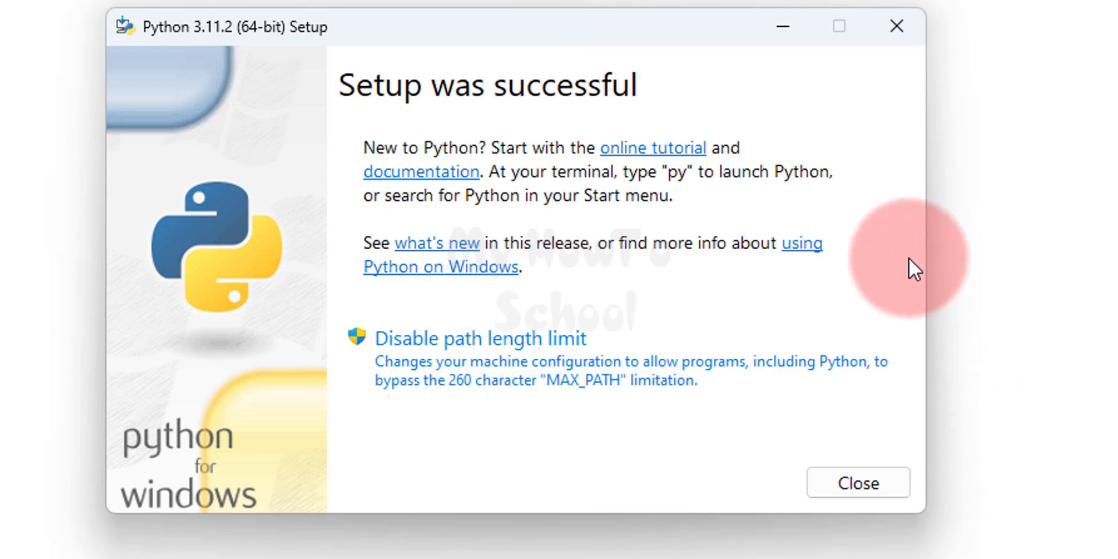
pyautogui.click(879, 488)
pyautogui.click(1107, 8)
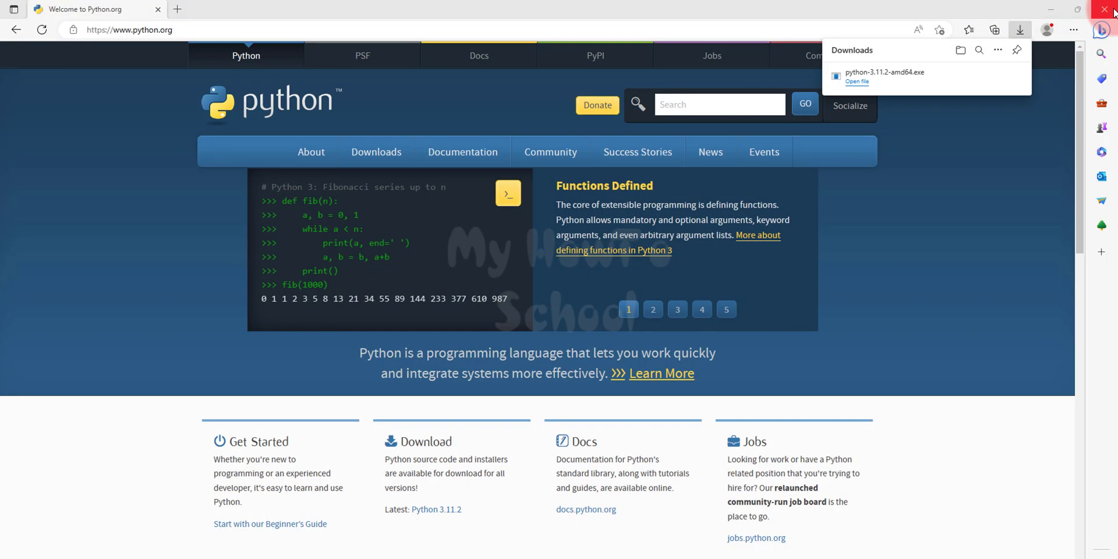
pyautogui.click(1106, 10)
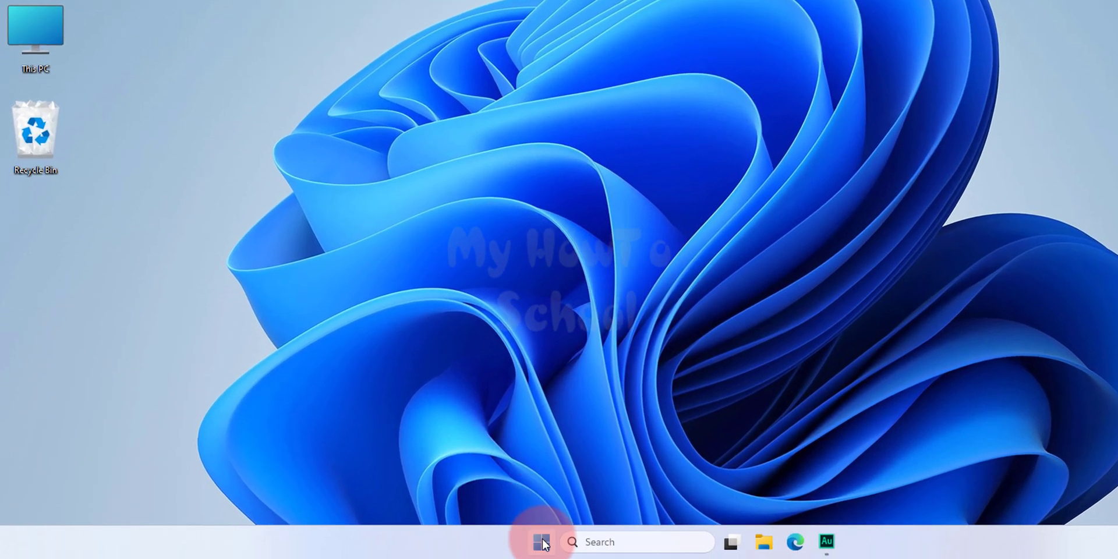
# - Search the installed Windows apps for python, and dismiss the search
pyautogui.click(541, 542)
pyautogui.write('python')
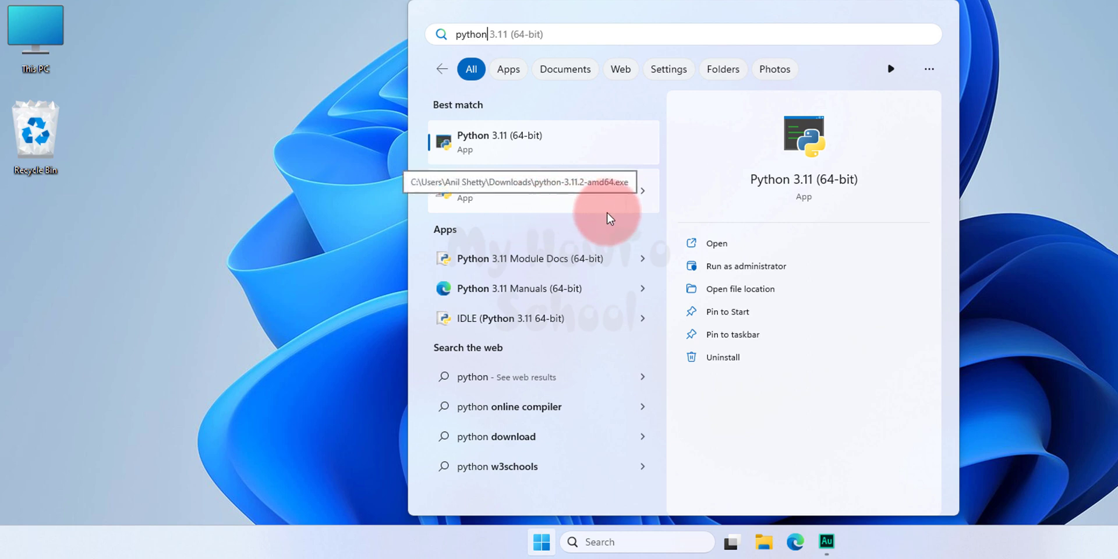
pyautogui.click(1077, 256)
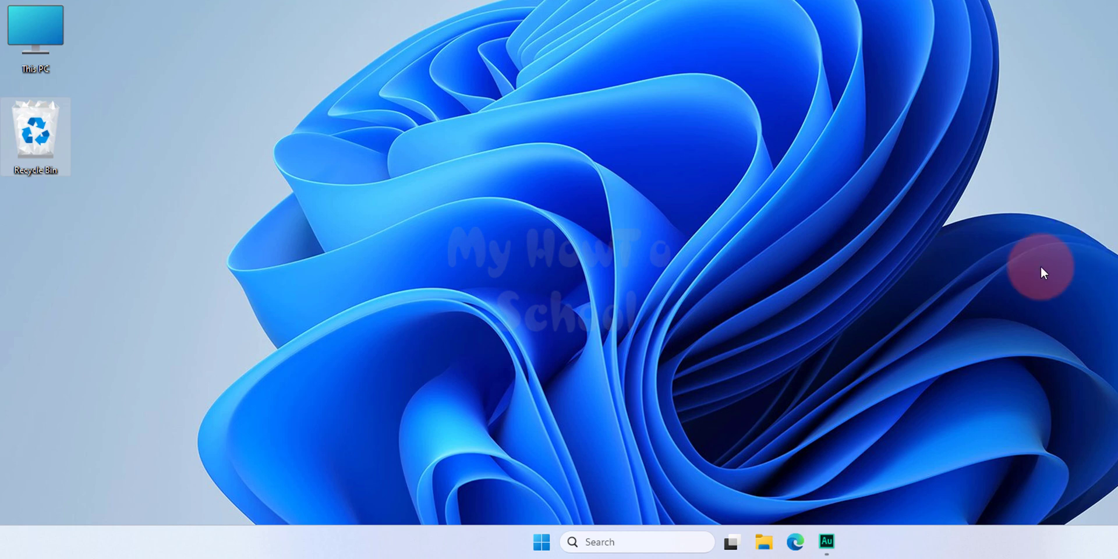
# - Verify the installed Python version in a new Command Prompt with python --version, and close the window
pyautogui.click(542, 542)
pyautogui.write('cmd')
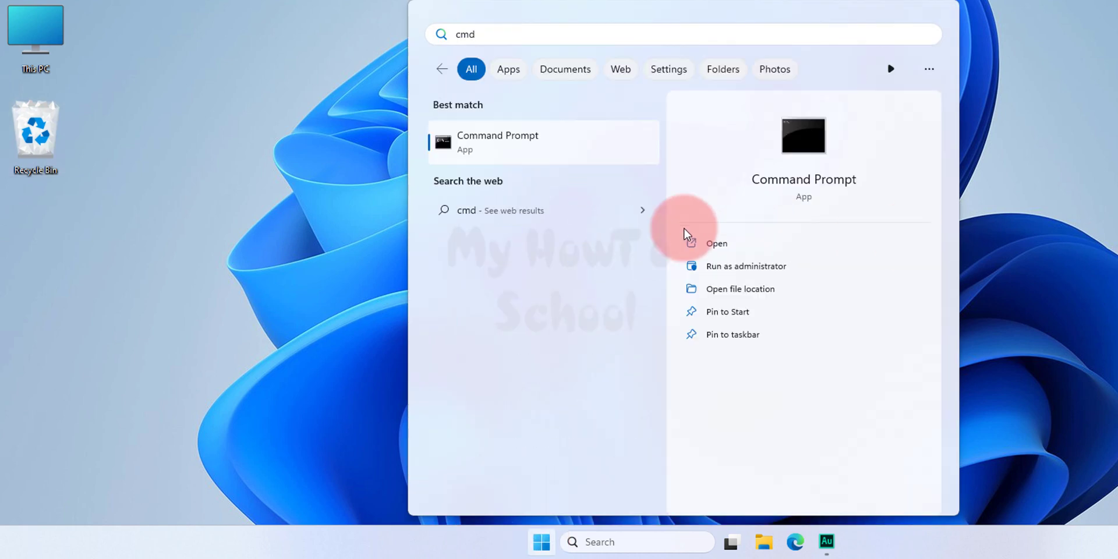
pyautogui.click(592, 152)
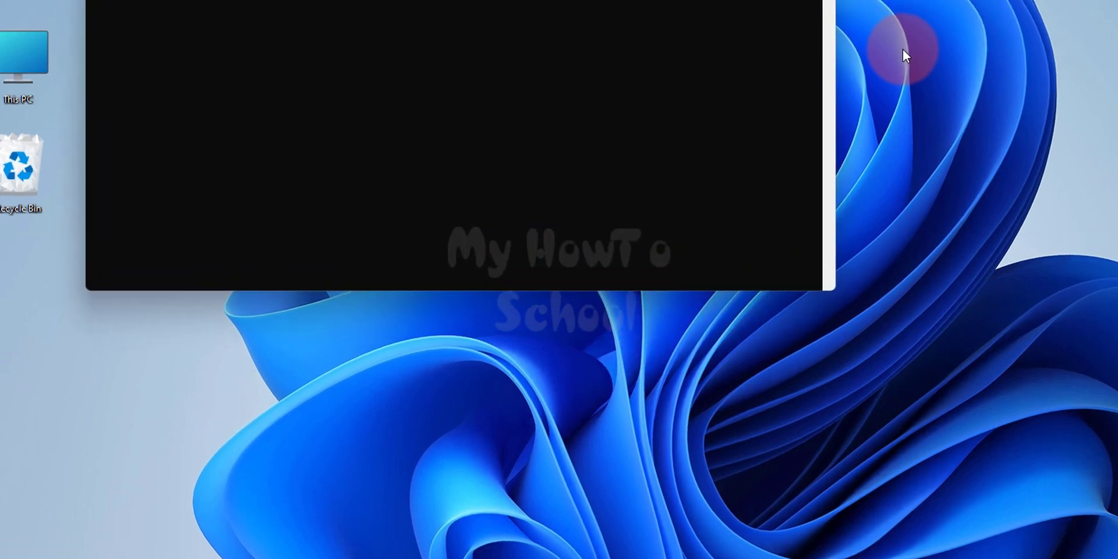
pyautogui.click(532, 90)
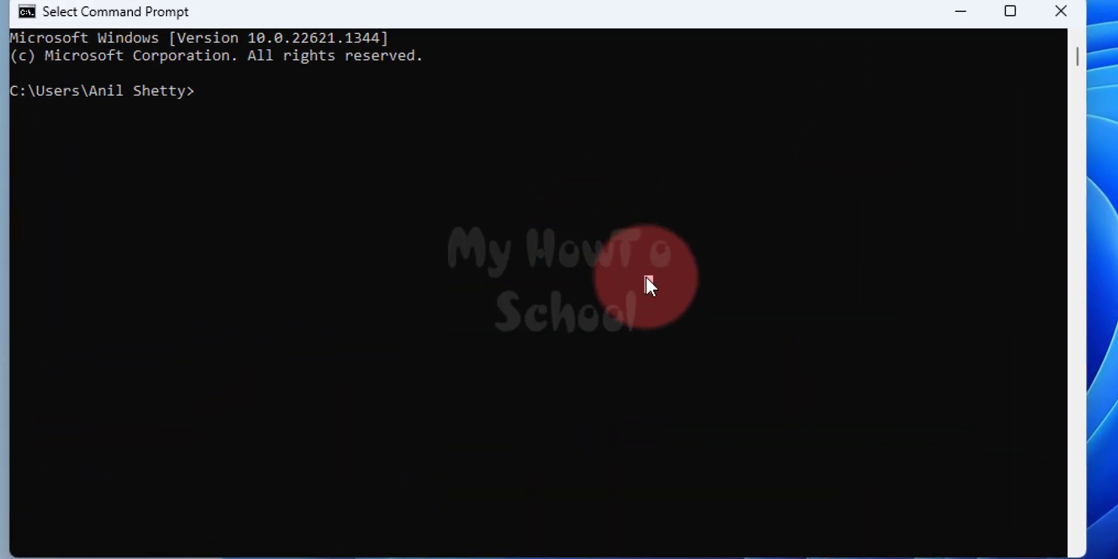
pyautogui.write('pyth')
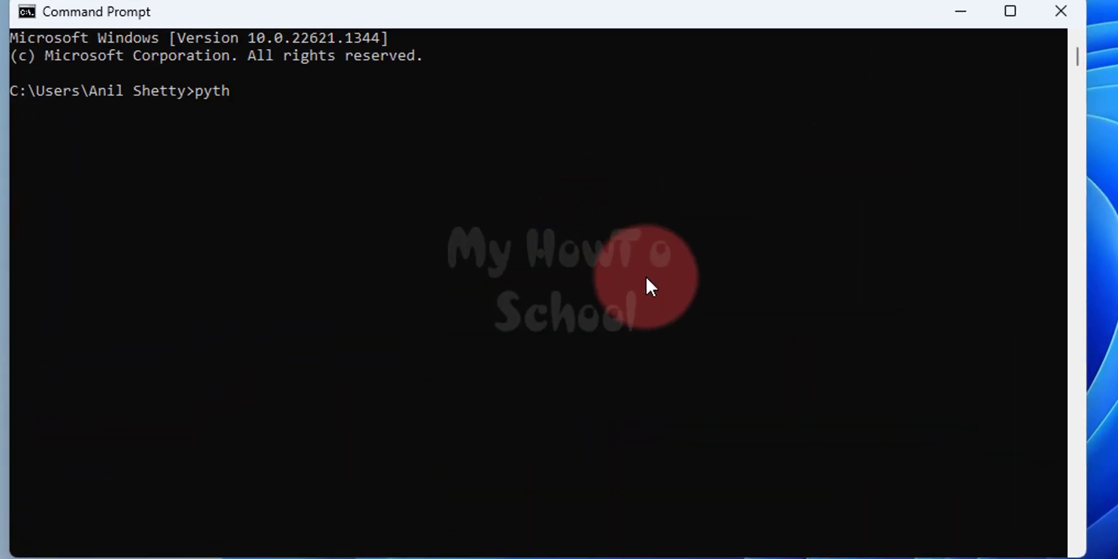
pyautogui.write('on --version')
pyautogui.press('Return')
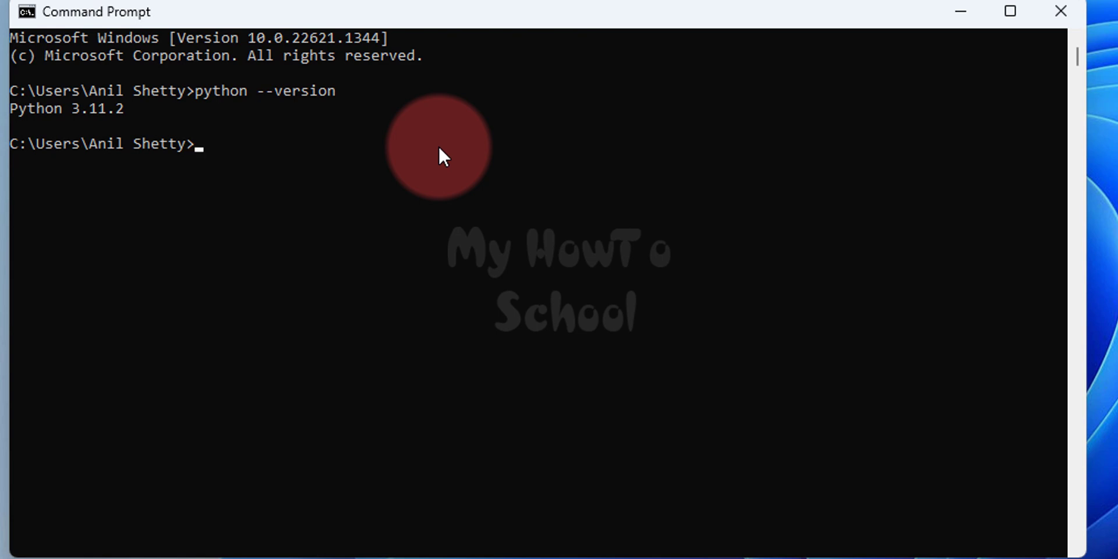
pyautogui.click(1061, 10)
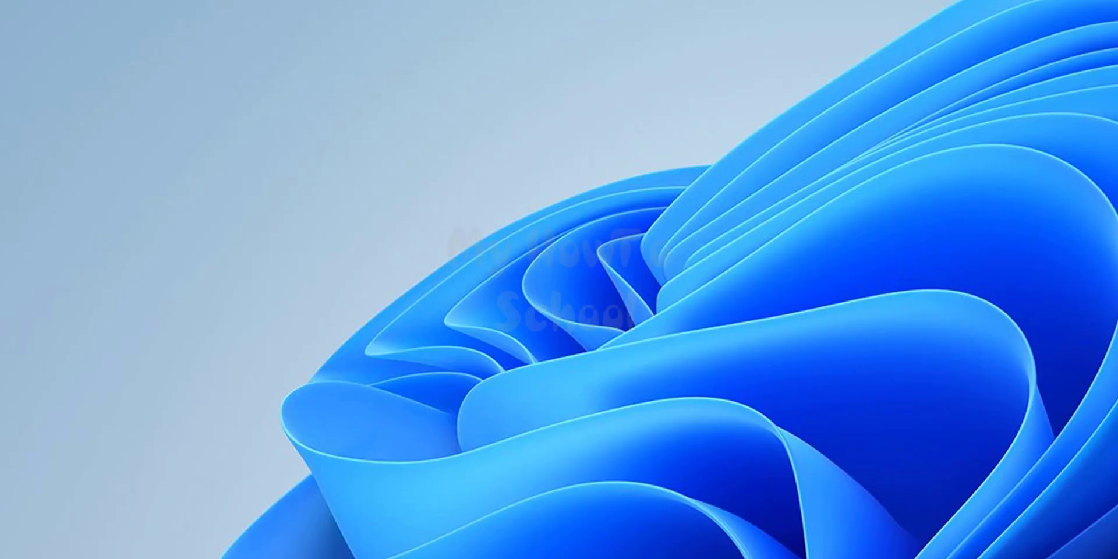